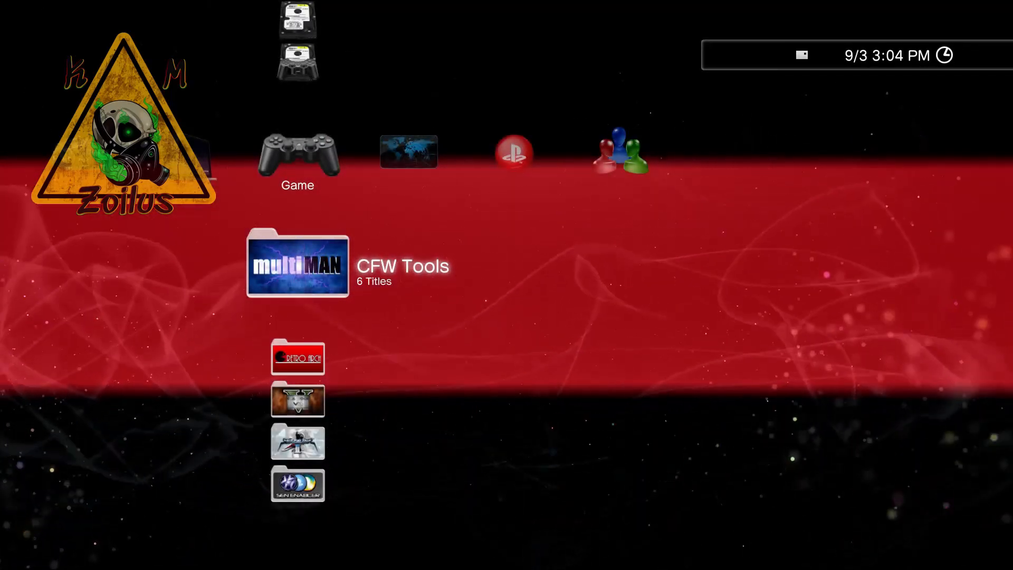
Peek at the PlayStation Network sign-in form and return to the Game column
key("Right")
key("Right")
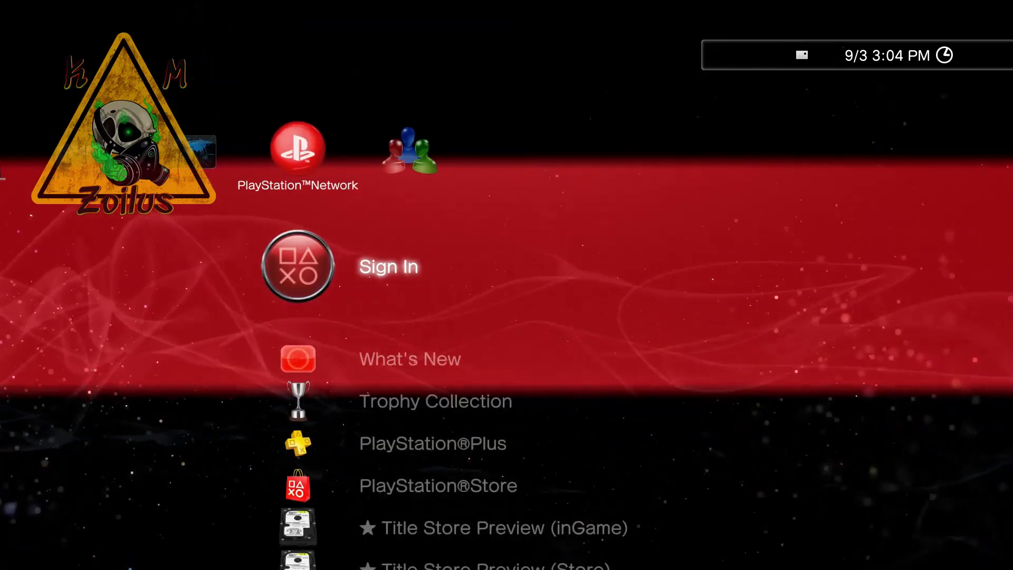
key("Return")
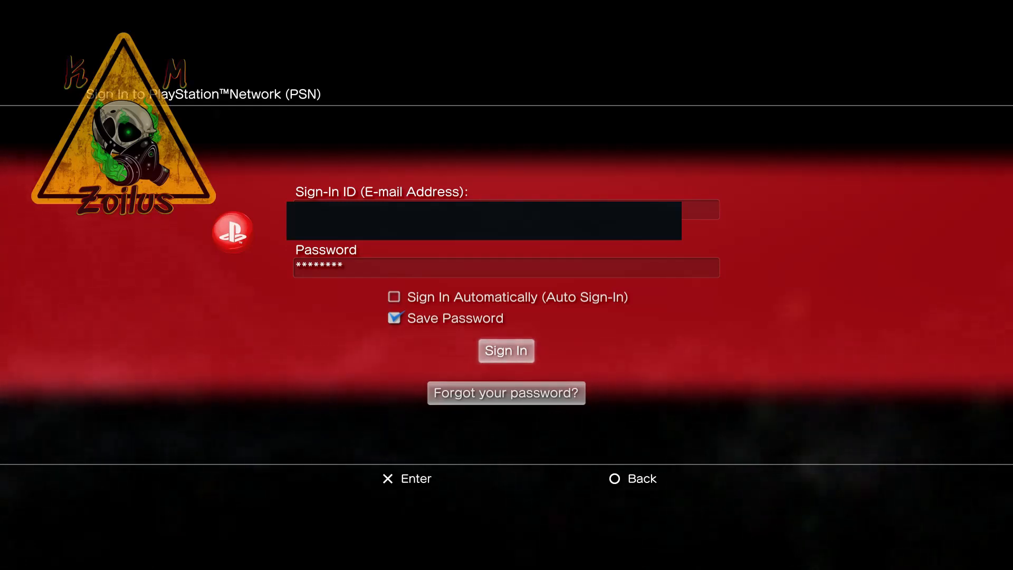
key("Escape")
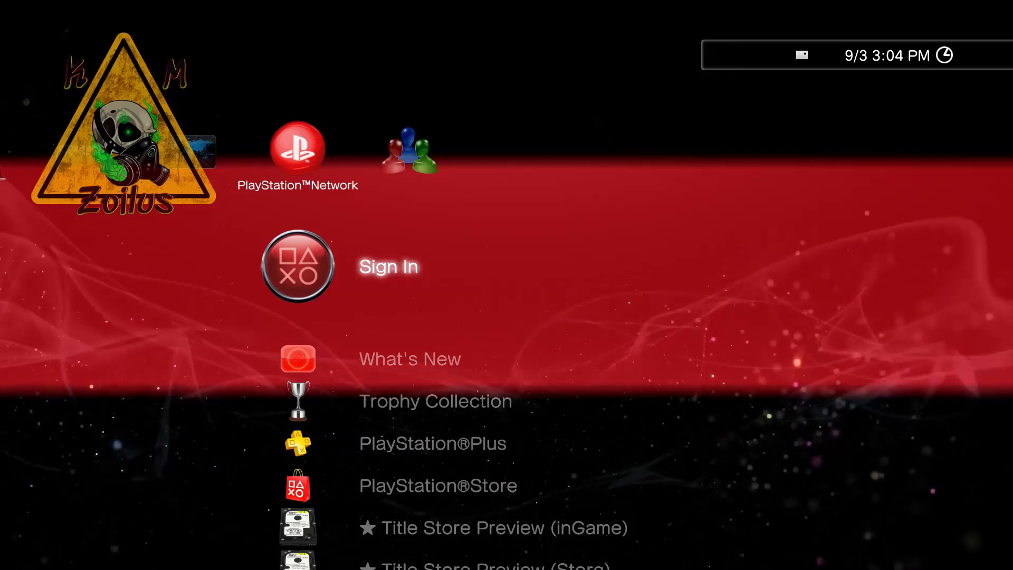
key("Left")
key("Left")
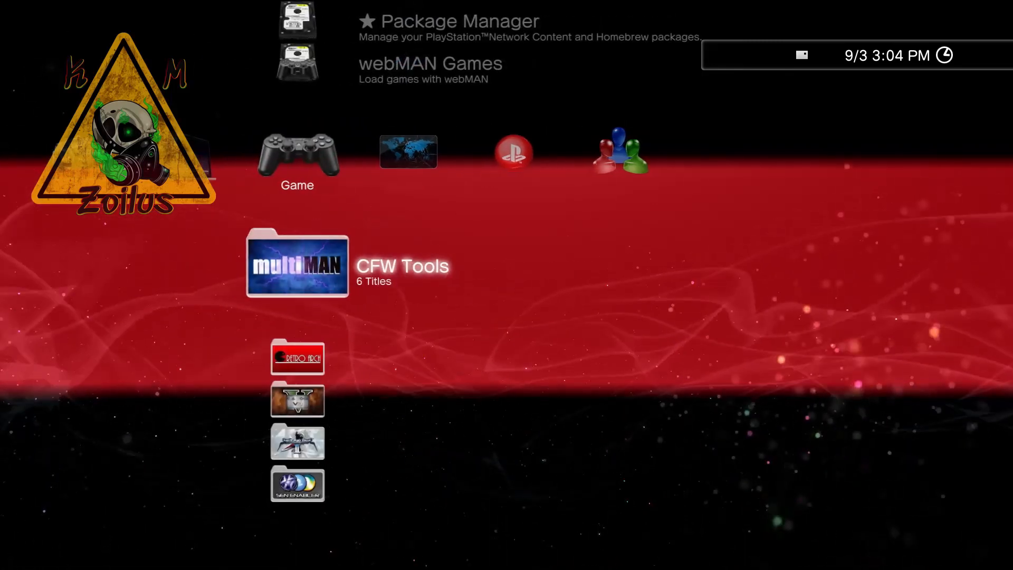
Highlight webMAN Games, briefly open its category list and settle back on the entry
key("Up")
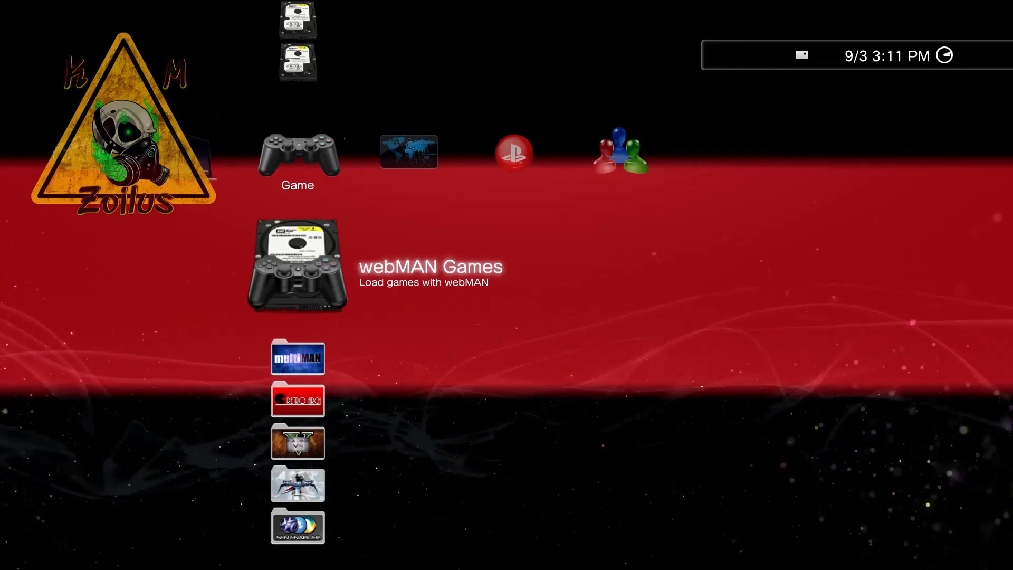
key("Return")
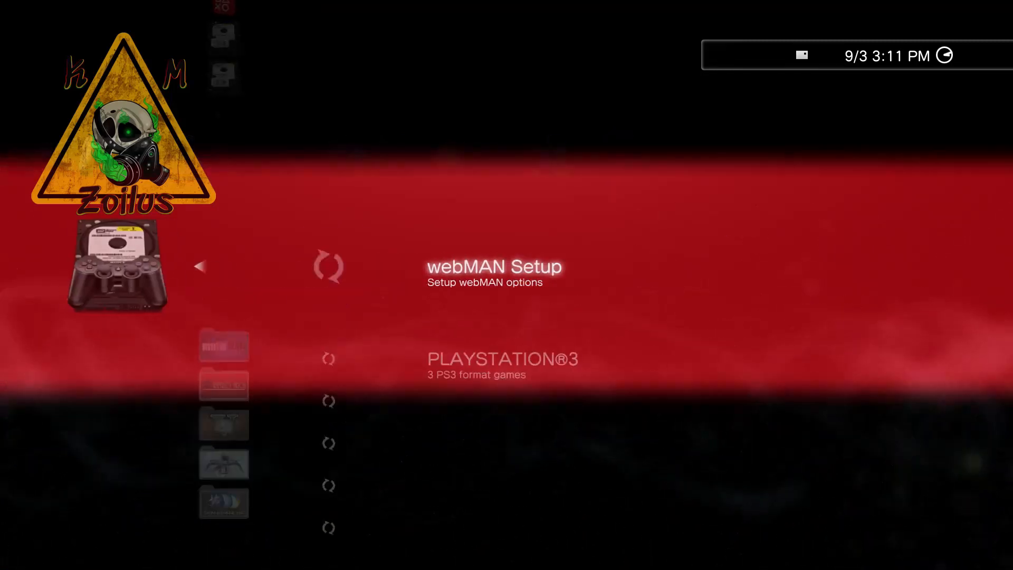
key("Escape")
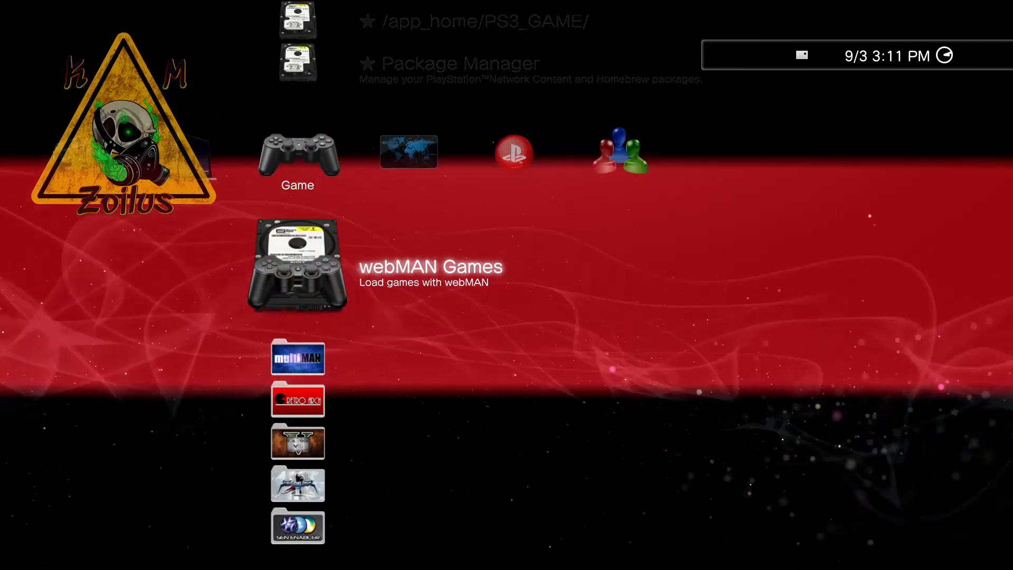
key("Down")
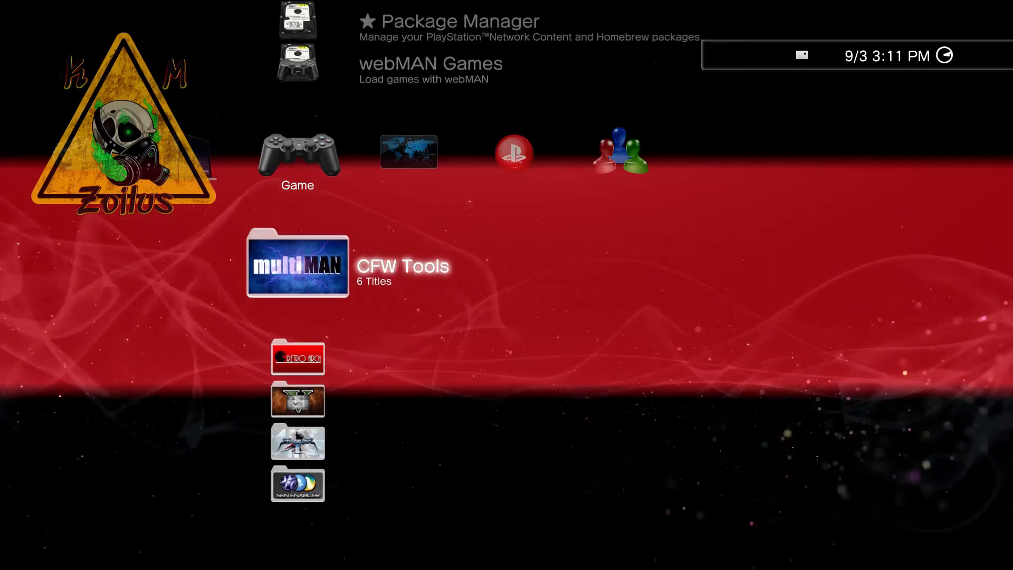
key("Up")
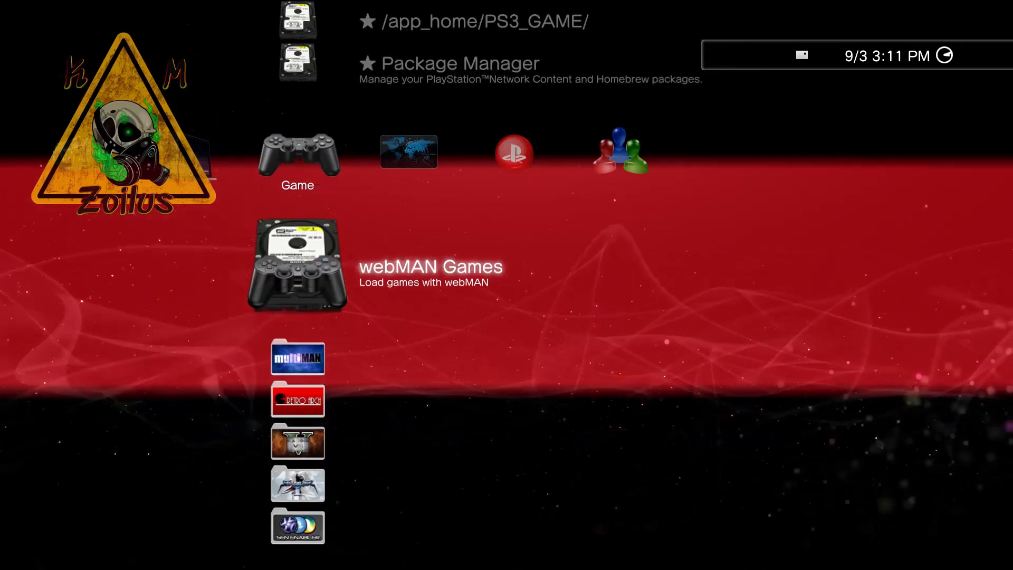
key("Down")
key("Up")
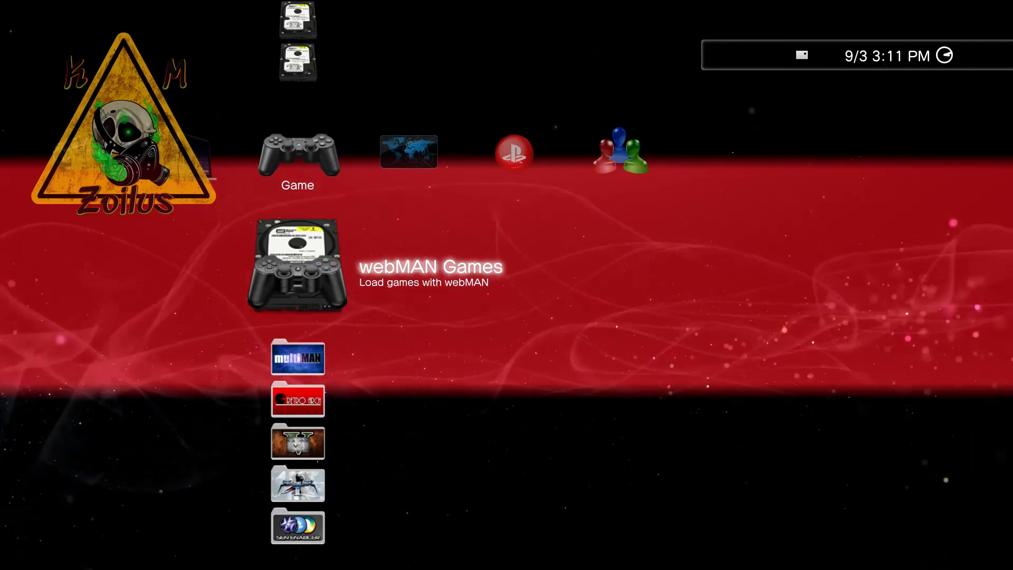
Mount Grand Theft Auto V from the PLAYSTATION®3 list and confirm Yes to close the browser
key("Return")
key("Down")
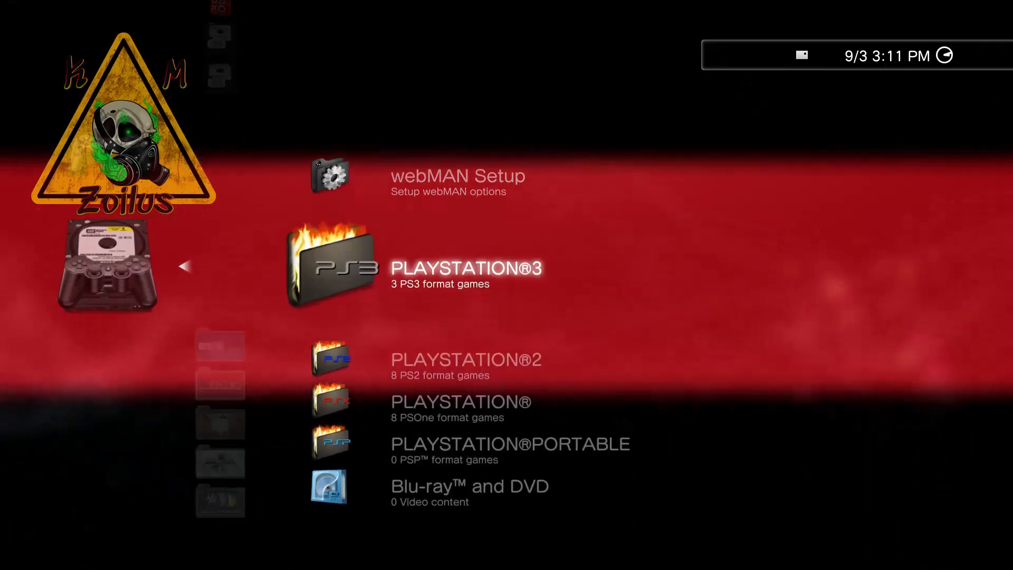
key("Return")
key("Down")
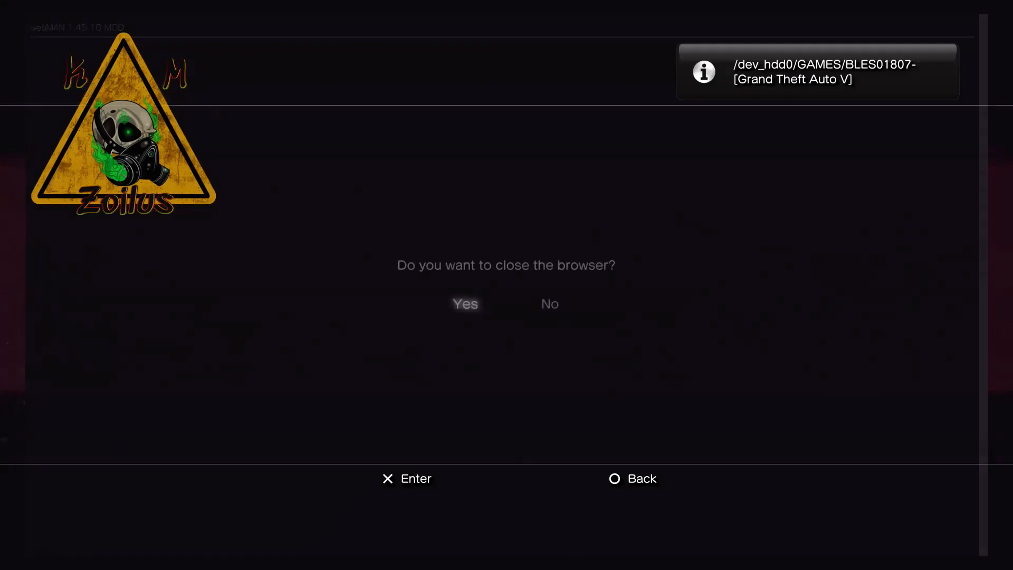
key("Return")
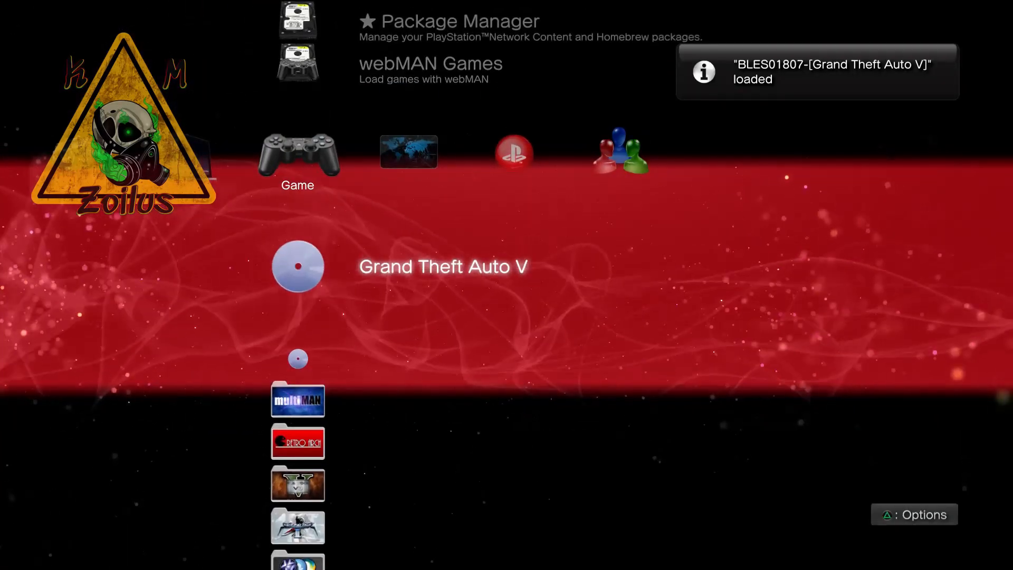
key("Up")
key("Down")
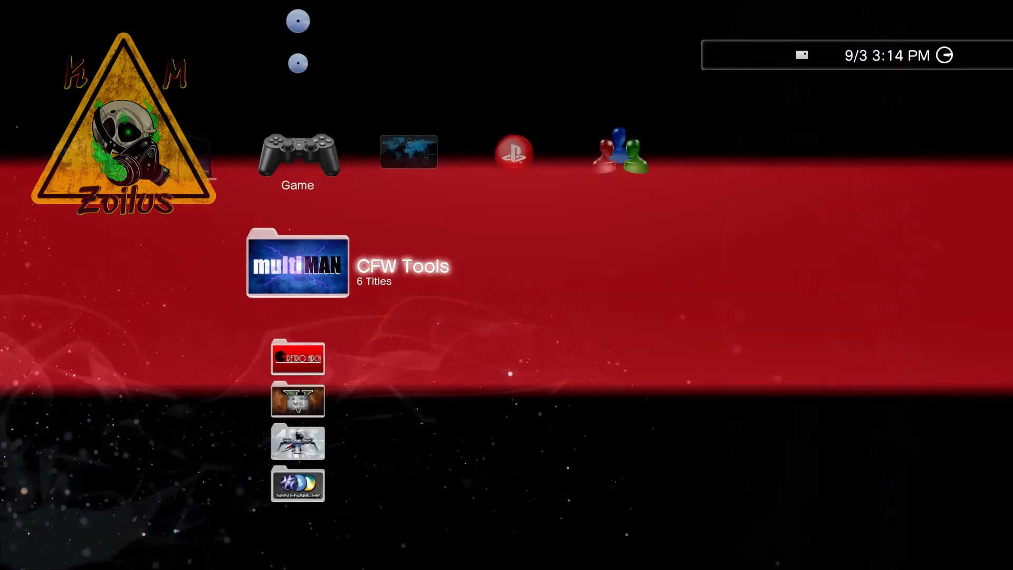
Submit the PSN Sign In form with the saved ID and password and head back to Game
key("Right")
key("Right")
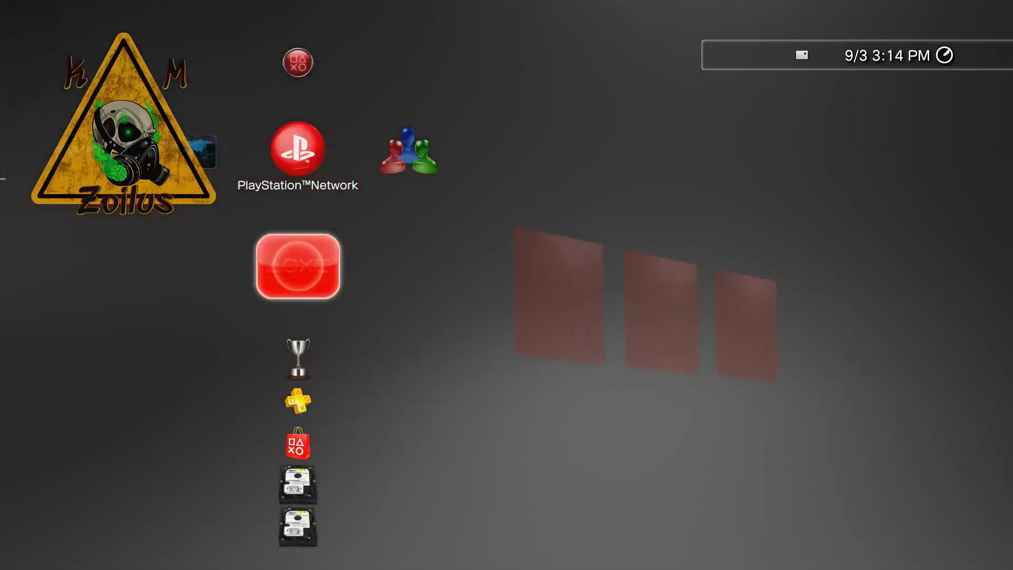
key("Return")
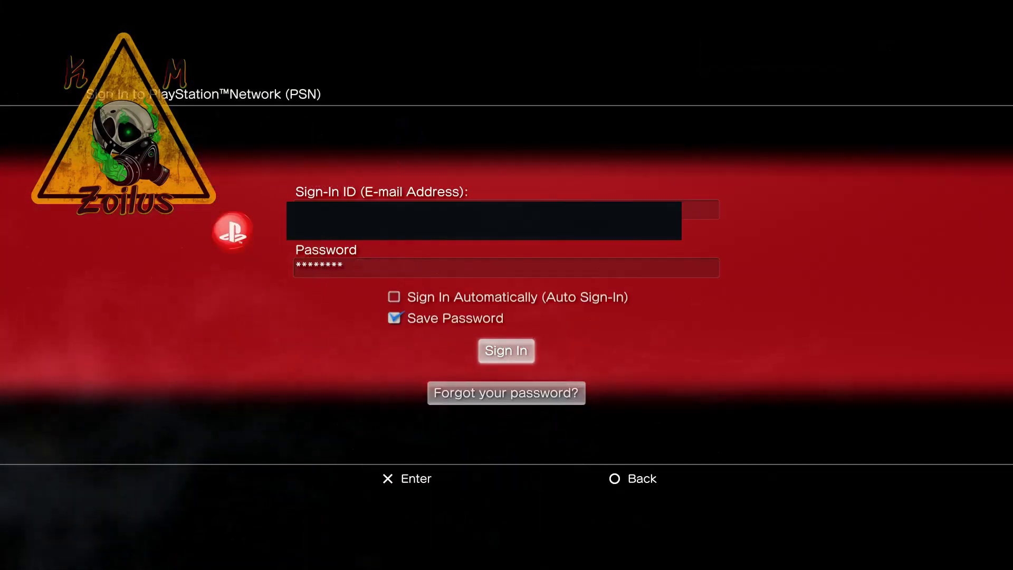
key("Return")
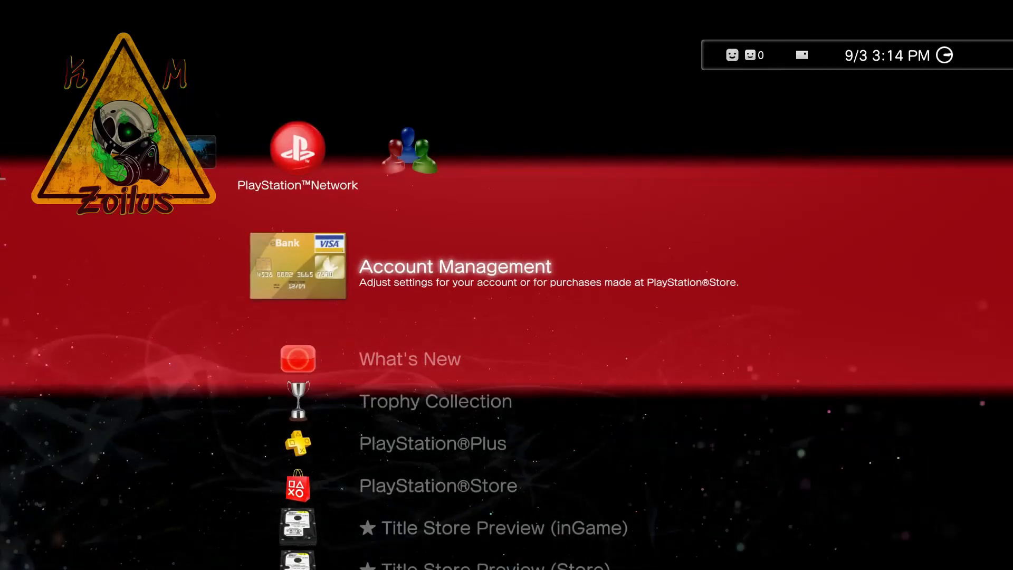
key("Up")
key("Left")
key("Left")
key("Left")
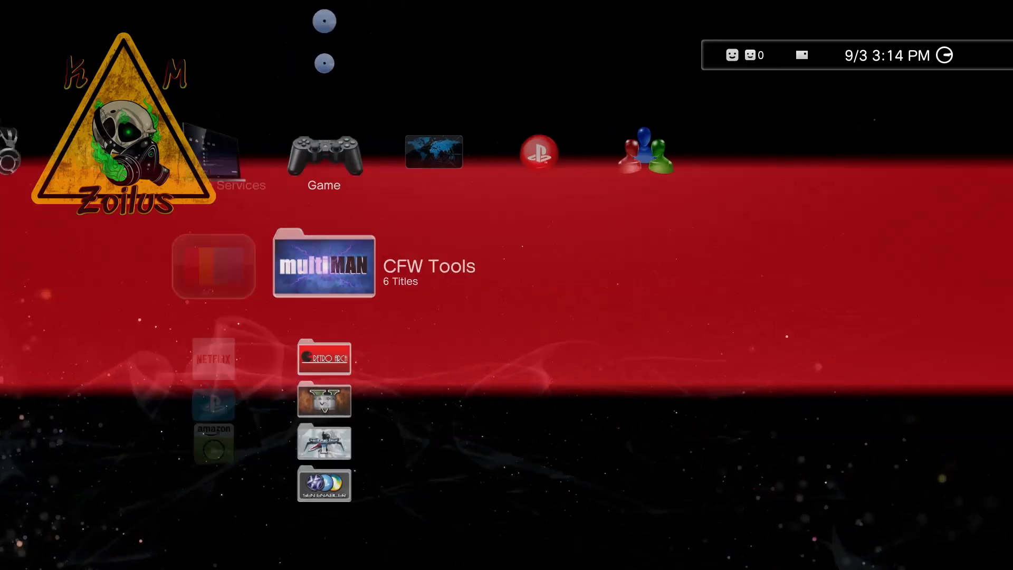
key("Right")
key("Up")
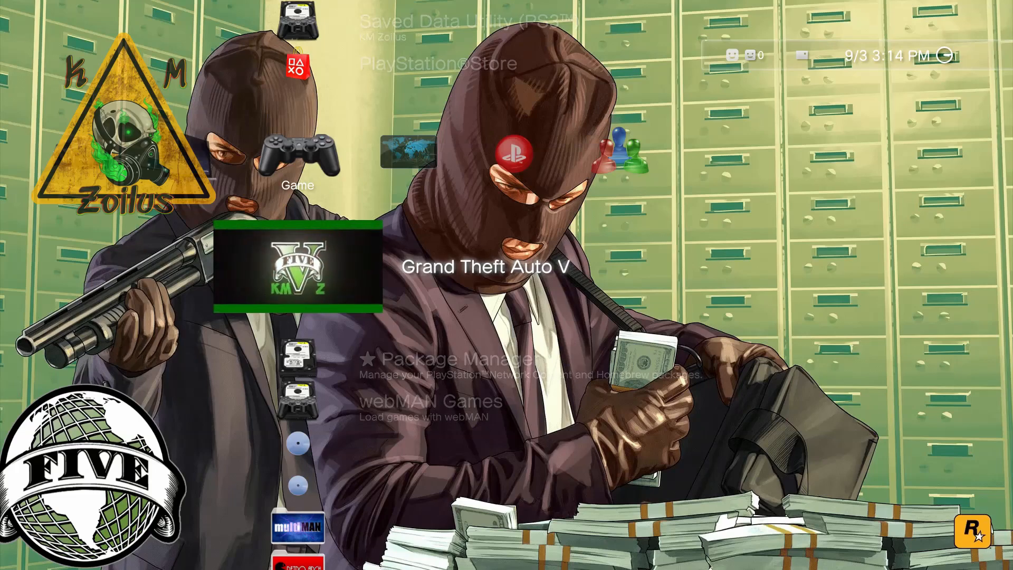
key("Down")
key("Down")
key("Down")
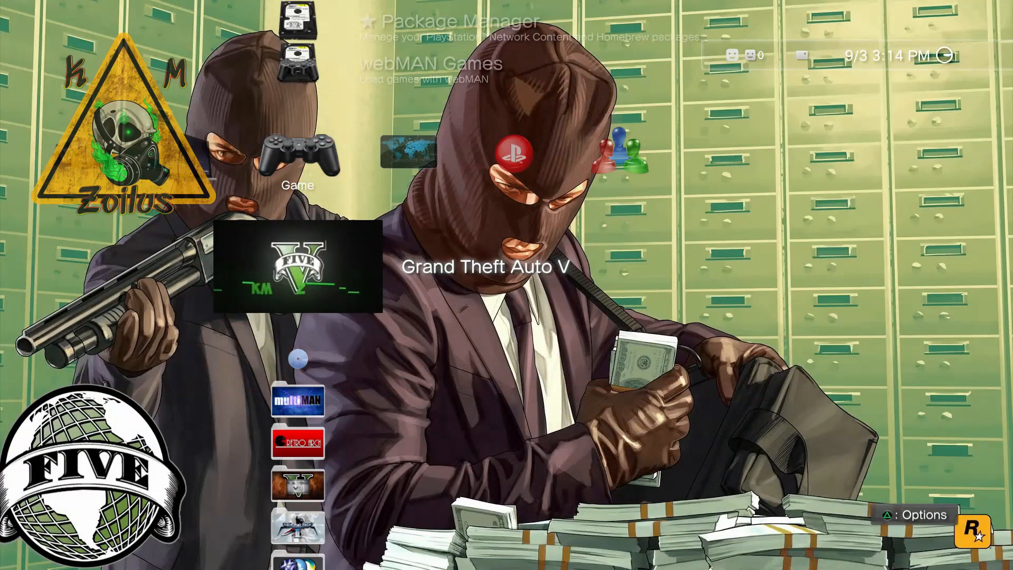
key("Up")
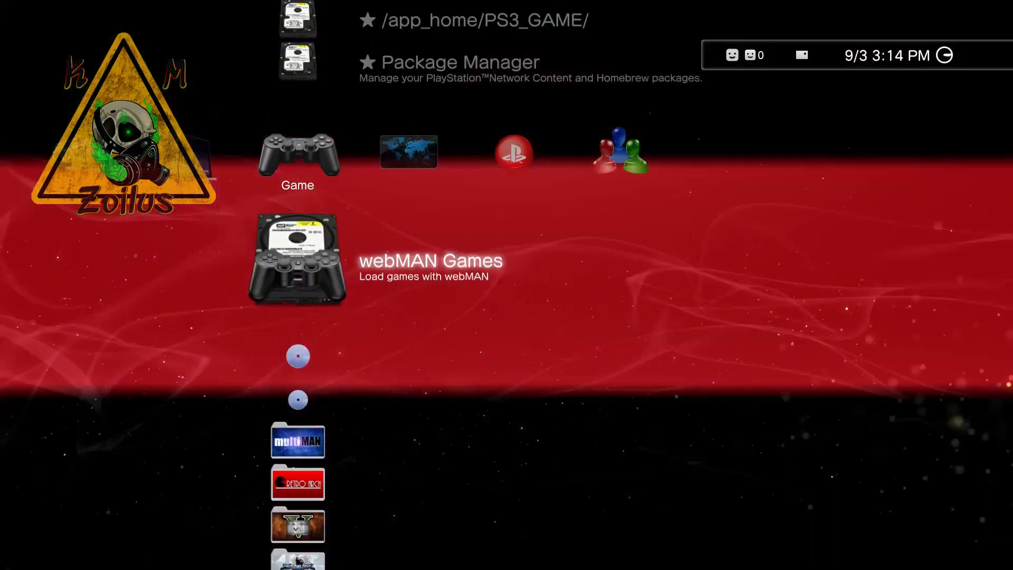
key("Up")
key("Up")
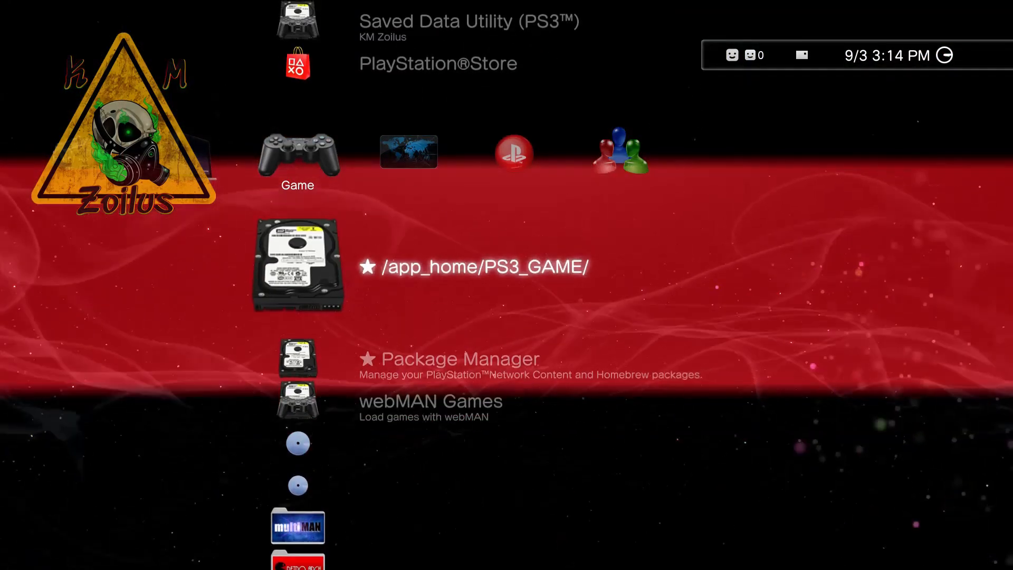
key("Down")
key("Down")
key("Down")
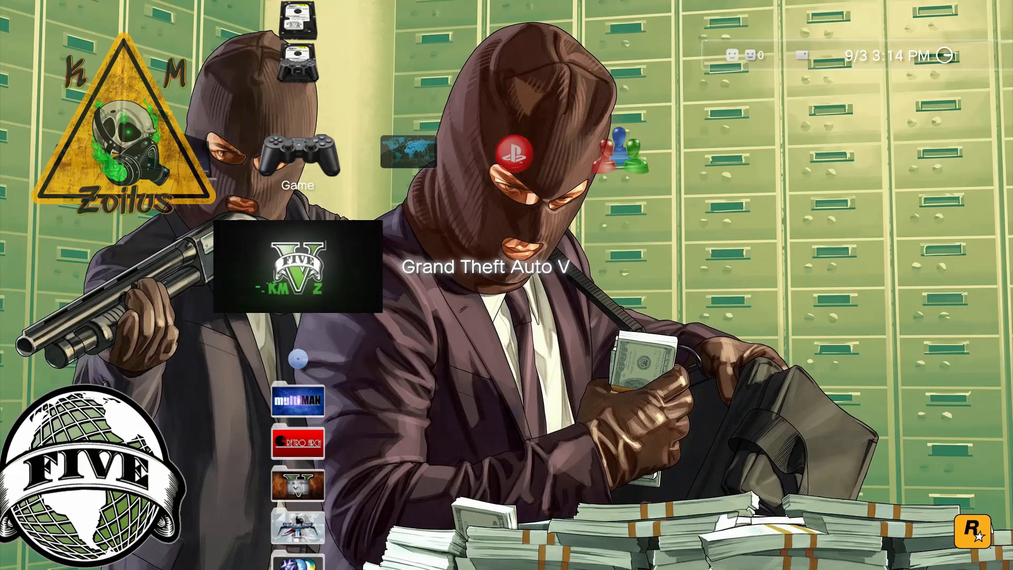
key("Down")
key("Down")
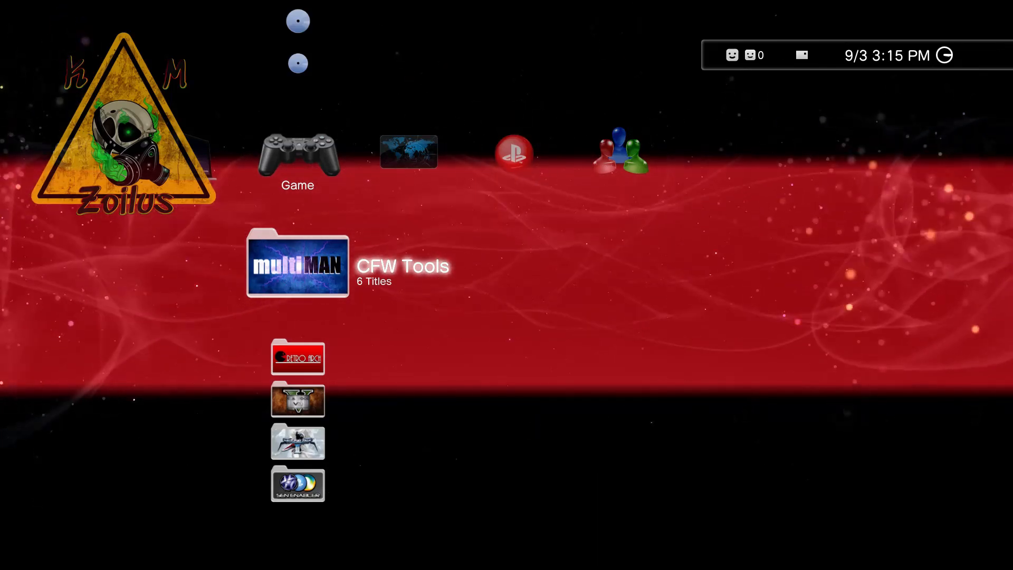
Move across to the PlayStation Network column and select Account Management
key("Up")
key("Up")
key("Right")
key("Right")
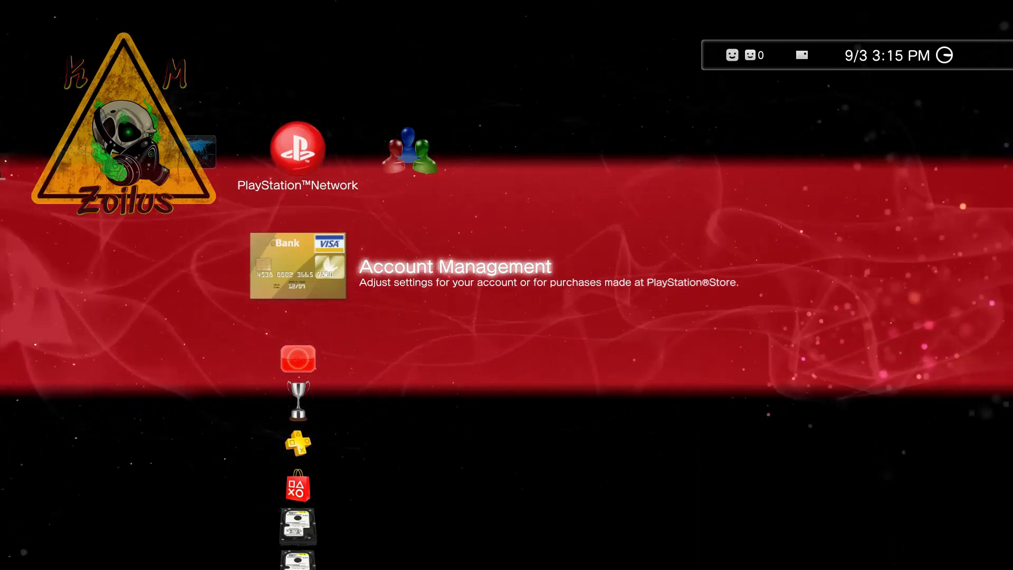
key("Left")
key("Left")
key("Right")
key("Right")
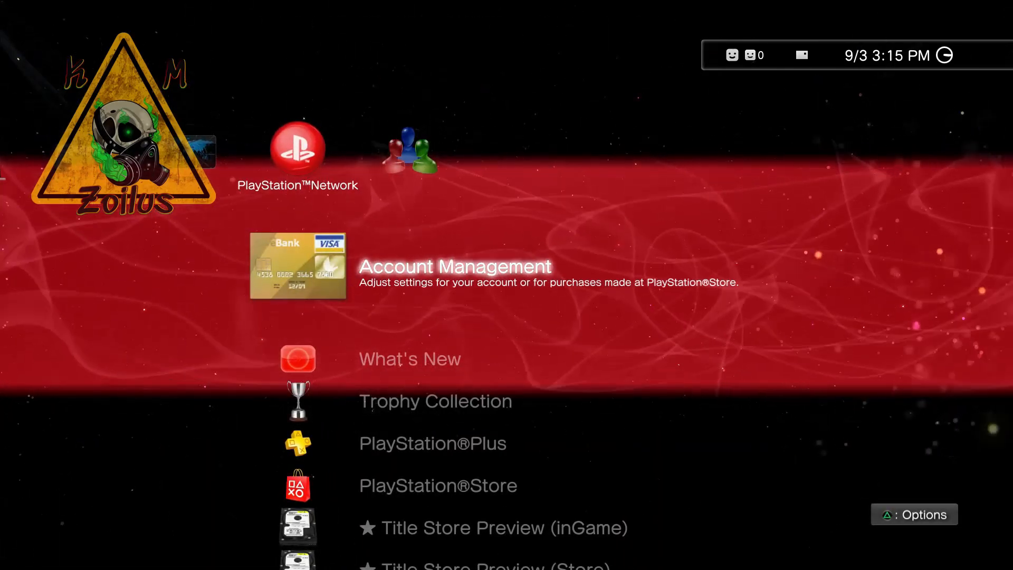
key("Return")
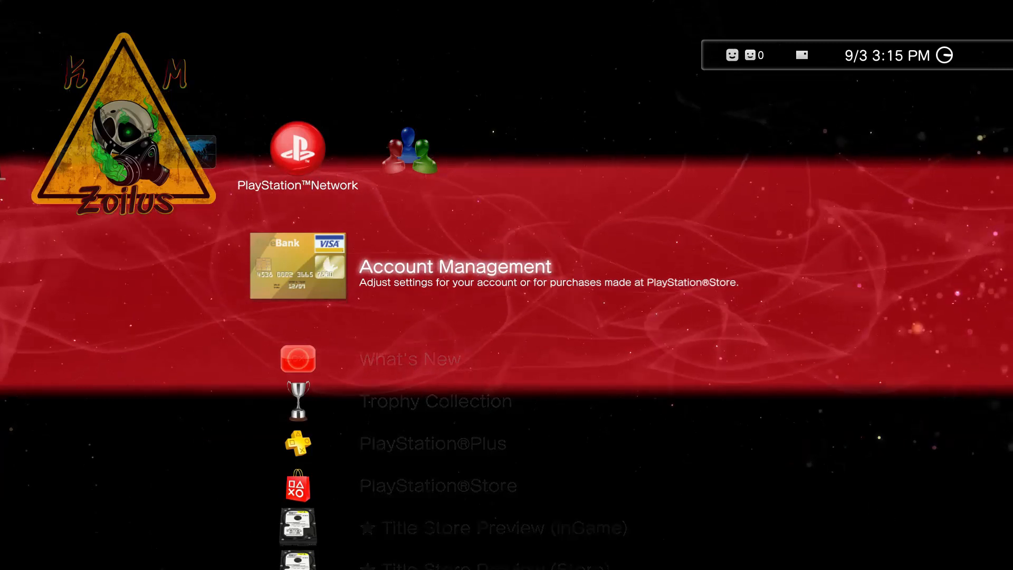